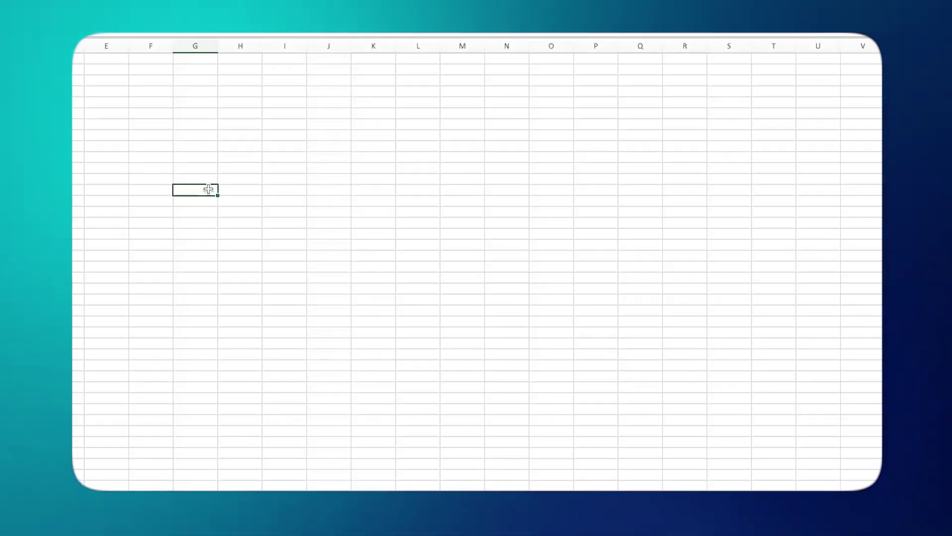
Step: Enter the column headers "Cust Id" and "Total Sales" in adjacent cells of columns G and H
{"action": "type", "text": "Cust Id"}
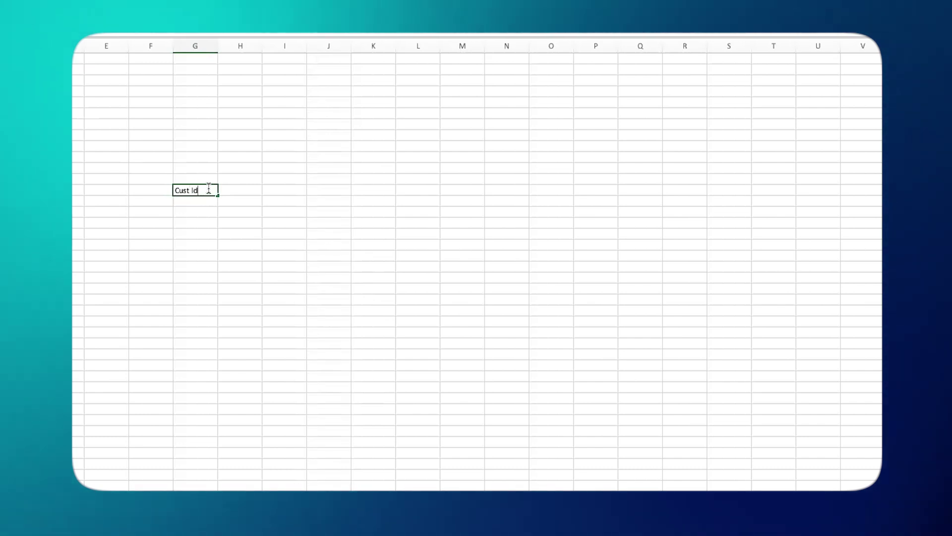
{"action": "key", "text": "Tab"}
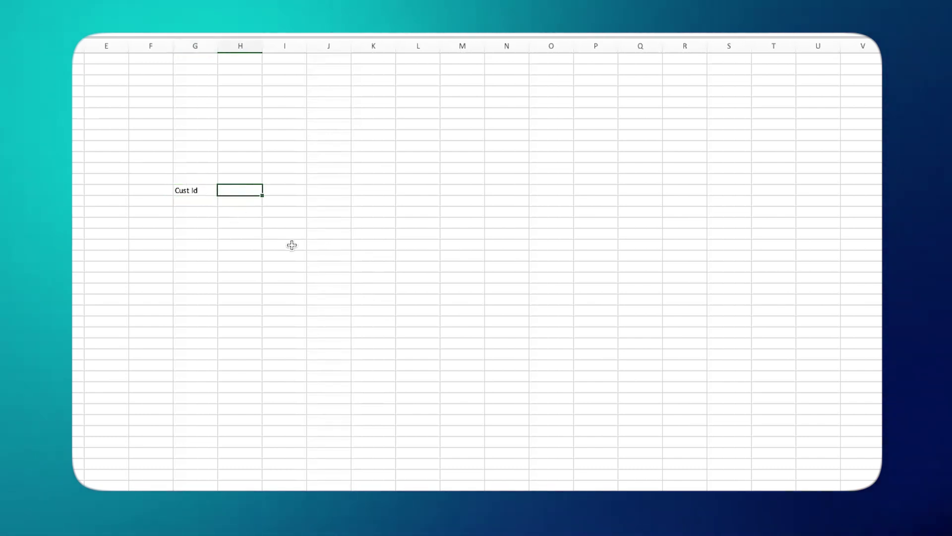
{"action": "type", "text": "Total Sales"}
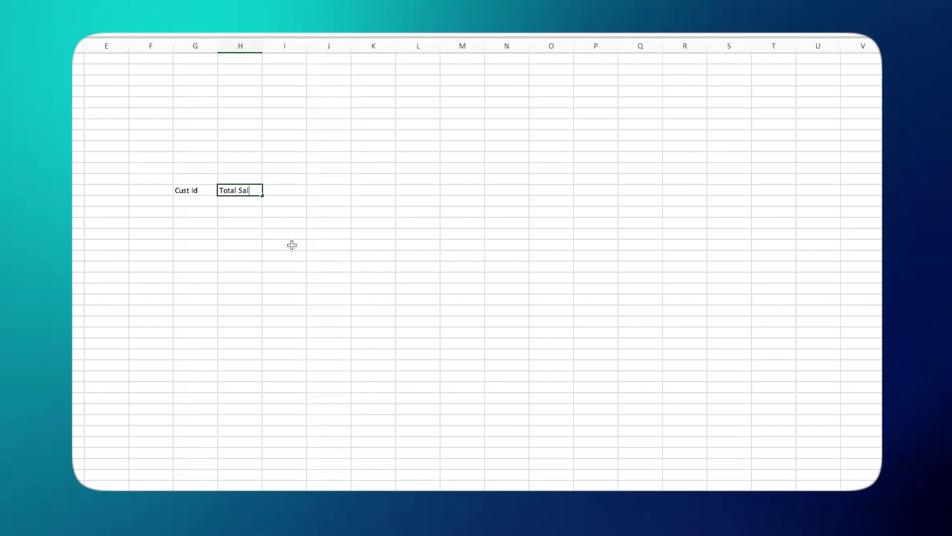
{"action": "key", "text": "Tab"}
Step: Enter the title "Last Three Months Sales Trend" above the Cust Id header and fit column G to its text
{"action": "left_click", "coordinate": [188, 178]}
{"action": "type", "text": "last Three "}
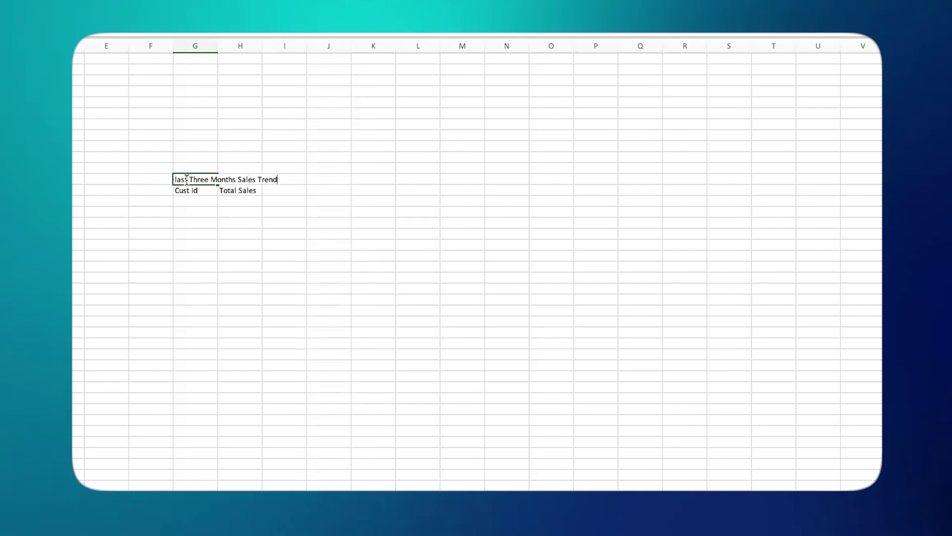
{"action": "type", "text": "Months Sales Trend"}
{"action": "left_click", "coordinate": [215, 45]}
{"action": "double_click", "coordinate": [218, 45]}
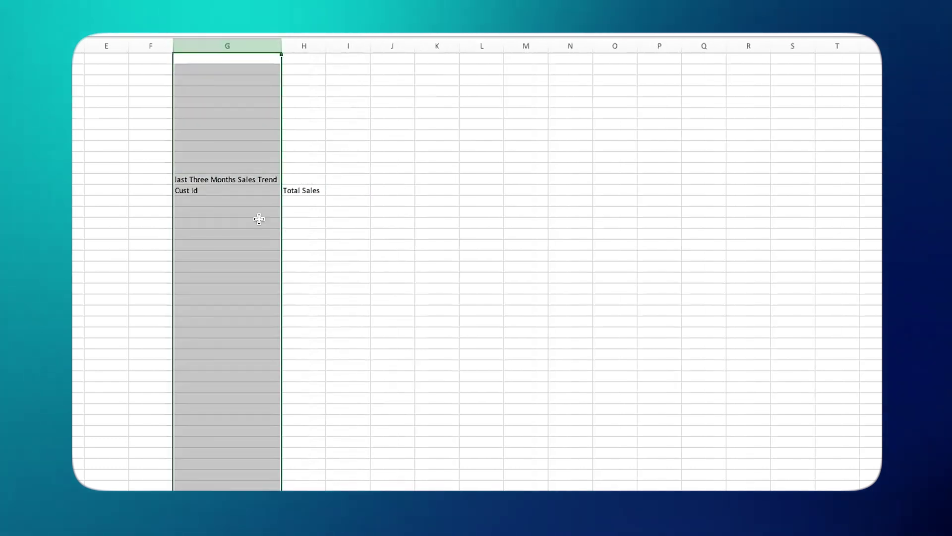
{"action": "left_click", "coordinate": [216, 180]}
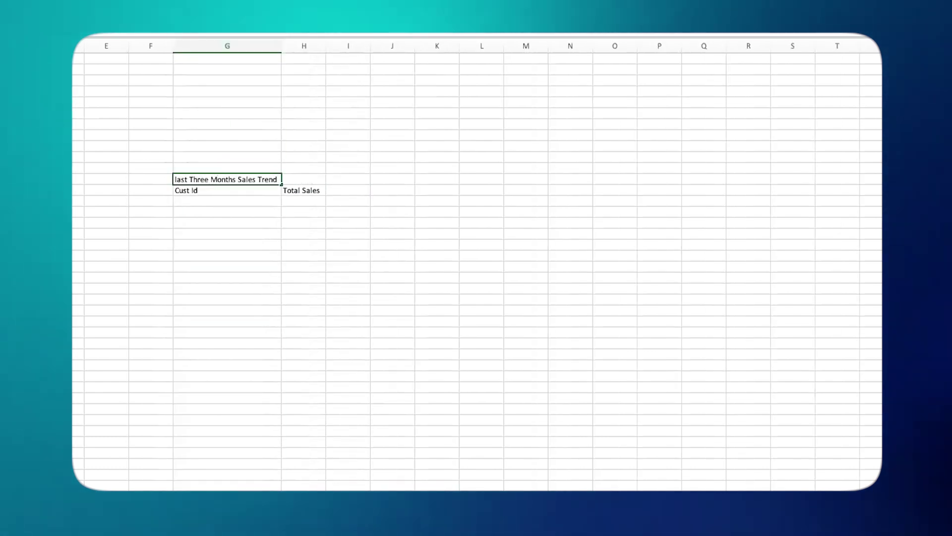
{"action": "type", "text": "L"}
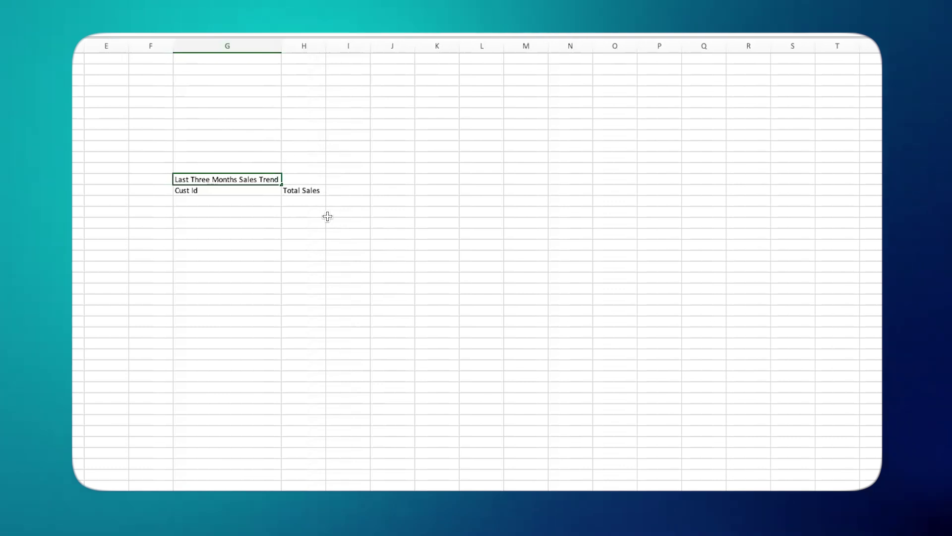
Step: Add the month headers Dec-24, Nov-24 and Oct-24 in columns I to K beside Total Sales
{"action": "left_click", "coordinate": [348, 192]}
{"action": "type", "text": "D"}
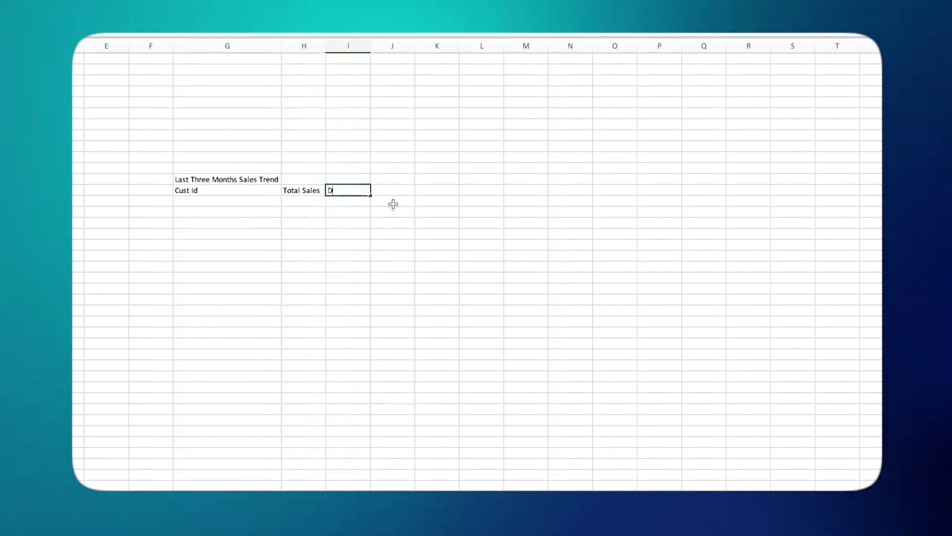
{"action": "type", "text": "ec-2025"}
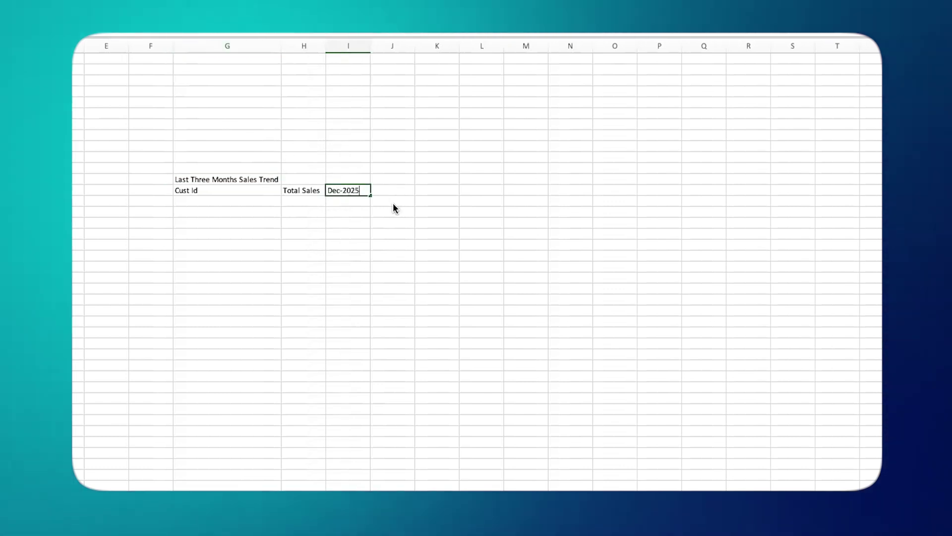
{"action": "key", "text": "Tab"}
{"action": "type", "text": "Nov-2025"}
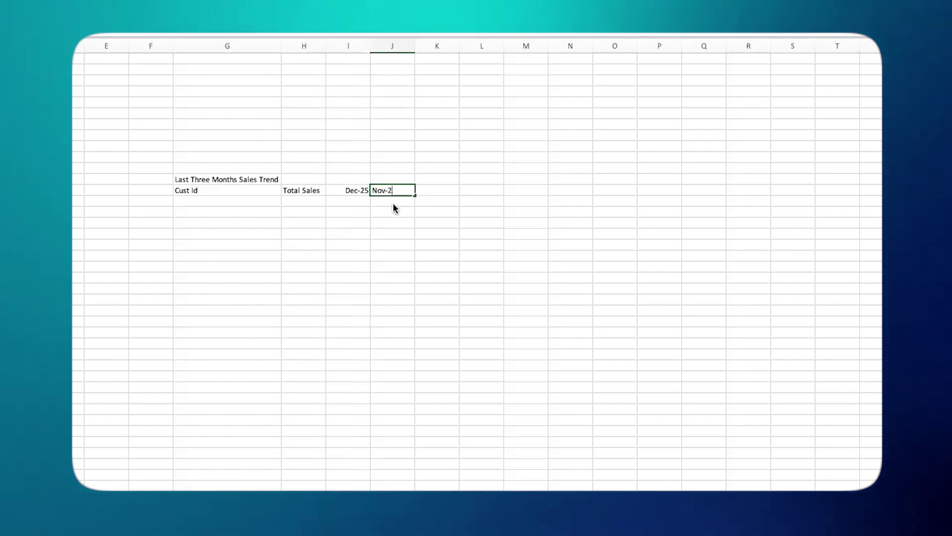
{"action": "key", "text": "Tab"}
{"action": "type", "text": "O"}
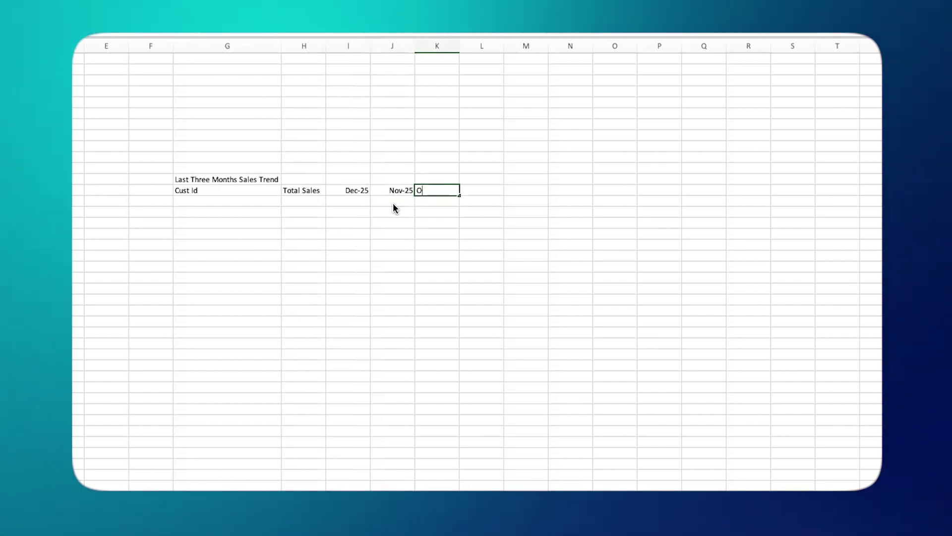
{"action": "type", "text": "ct-2025"}
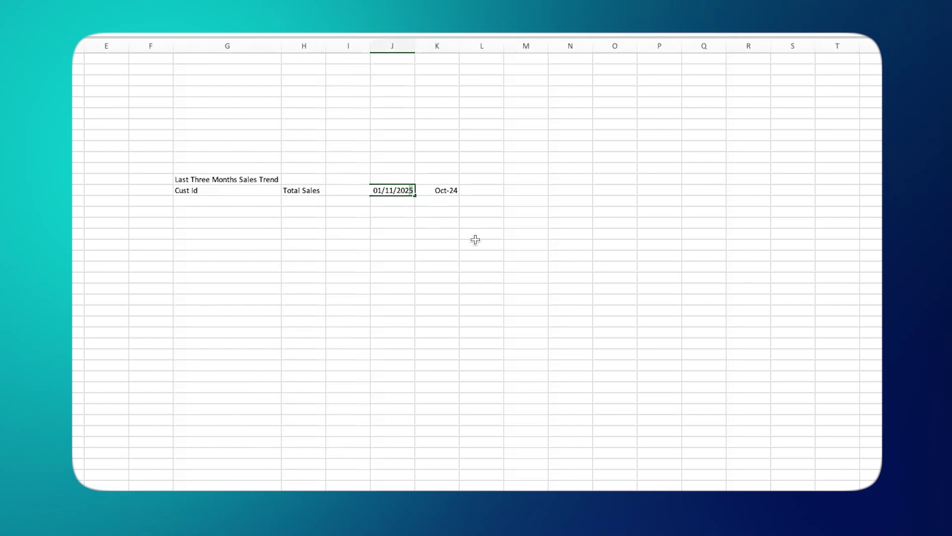
{"action": "type", "text": "4"}
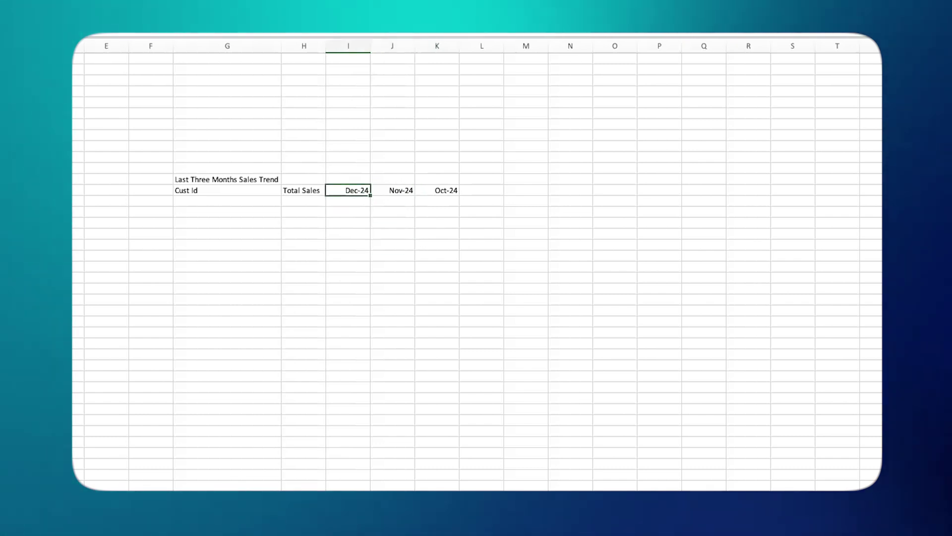
Step: Enter the reporting month Dec-2024 in column G directly above the table title
{"action": "key", "text": "Up"}
{"action": "key", "text": "Up"}
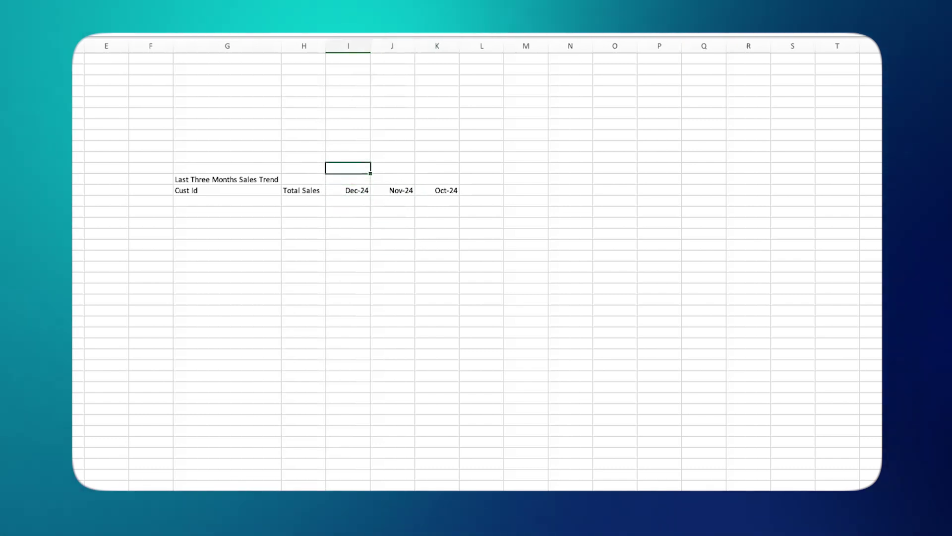
{"action": "key", "text": "Left"}
{"action": "type", "text": "Dec-202"}
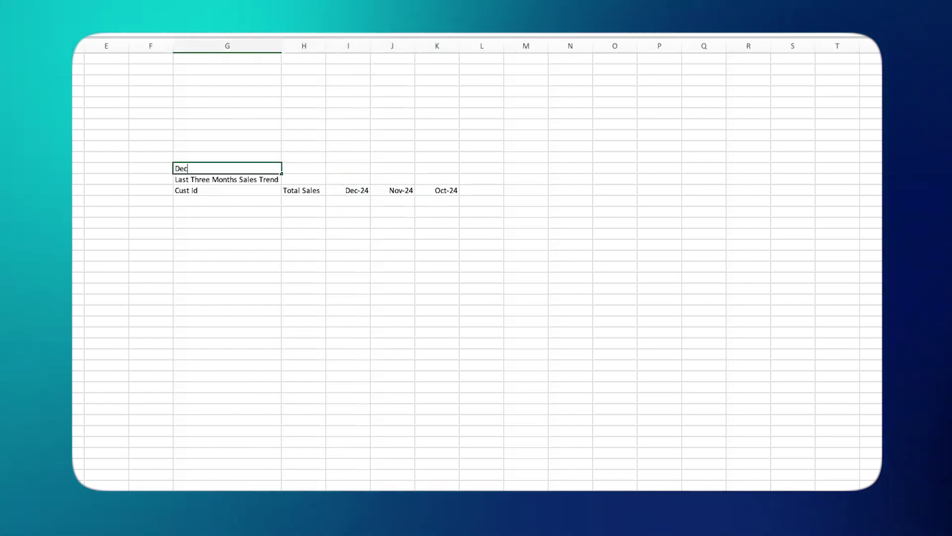
{"action": "type", "text": "4"}
Step: Copy the title and header rows below as a second block with months Jan-25, Dec-24, Nov-24 and Jan-25 above its title
{"action": "left_click_drag", "start_coordinate": [224, 179], "coordinate": [450, 189]}
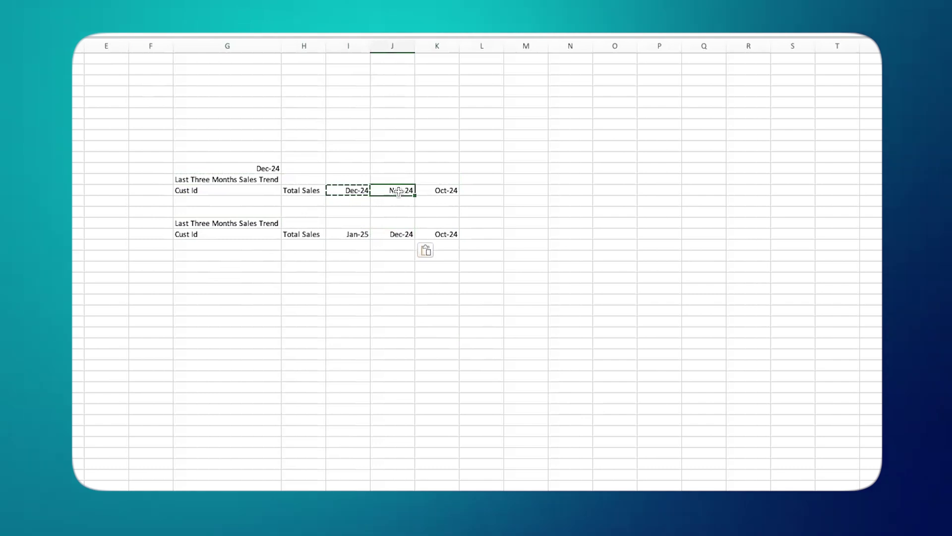
{"action": "key", "text": "ctrl+c"}
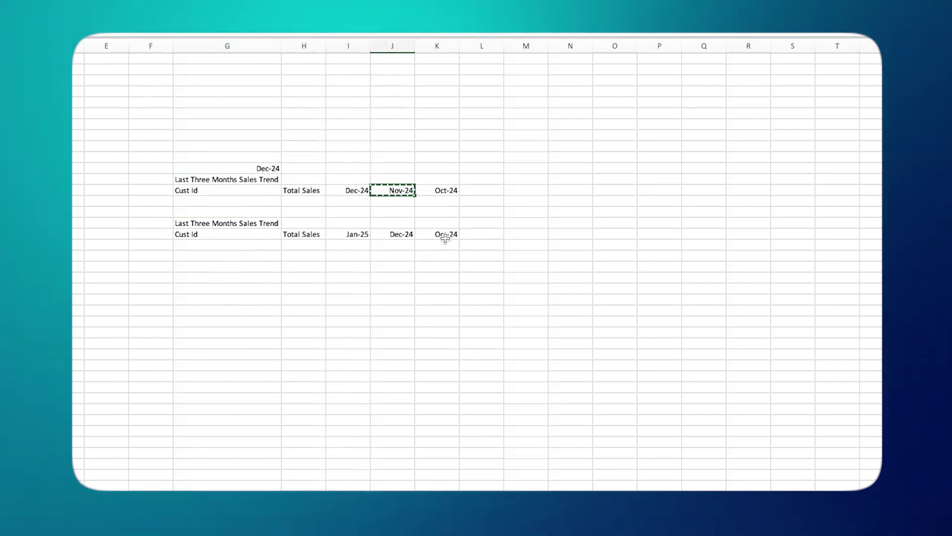
{"action": "left_click", "coordinate": [446, 236]}
{"action": "left_click", "coordinate": [259, 166]}
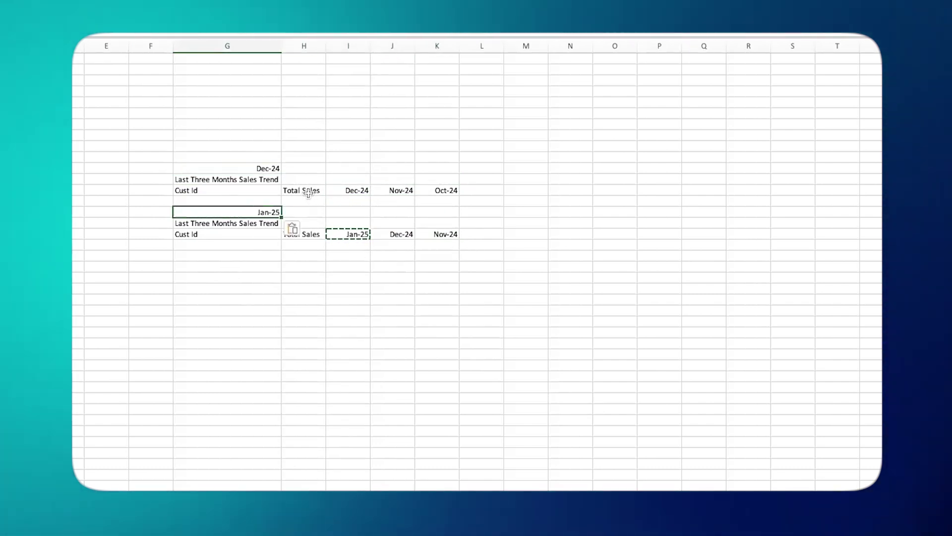
Step: Fill the three month header cells in both the Dec-24 and Jan-25 blocks with yellow
{"action": "left_click", "coordinate": [315, 189]}
{"action": "left_click", "coordinate": [367, 190]}
{"action": "left_click", "coordinate": [439, 191], "text": "shift"}
{"action": "left_click", "coordinate": [351, 234]}
{"action": "left_click", "coordinate": [423, 238], "text": "shift"}
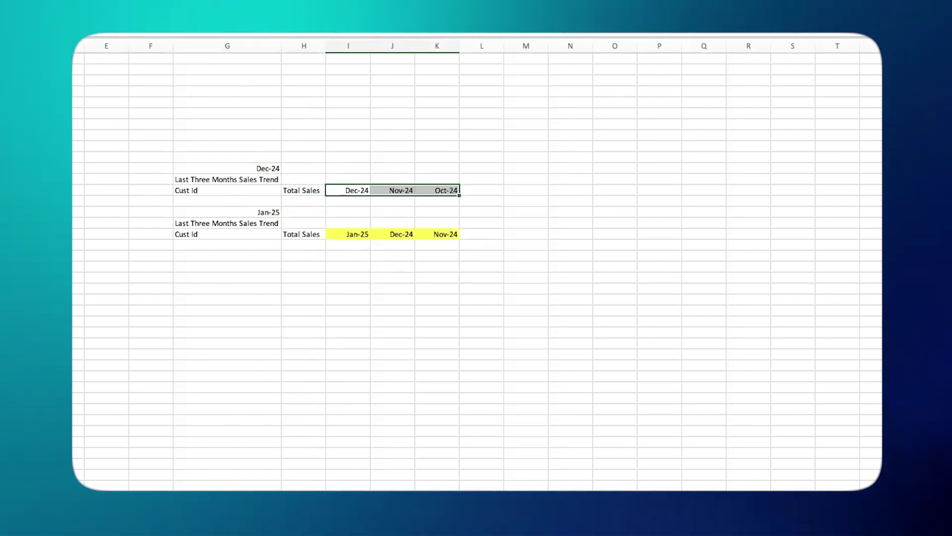
{"action": "key", "text": "super+y"}
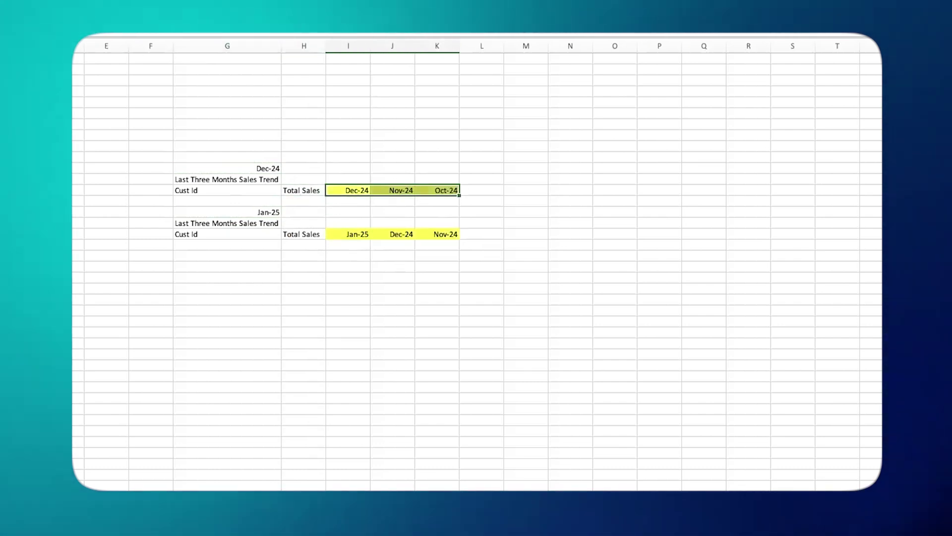